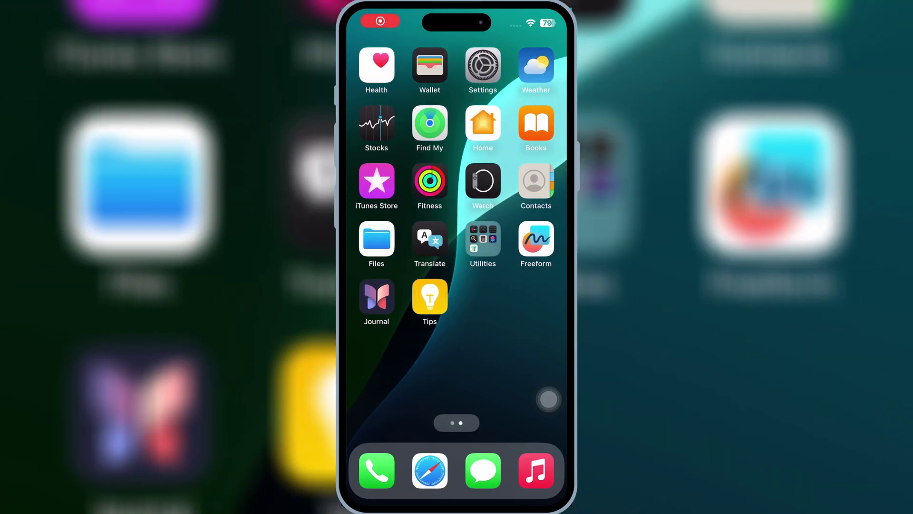
pyautogui.moveTo(528, 343); pyautogui.dragTo(385, 342)
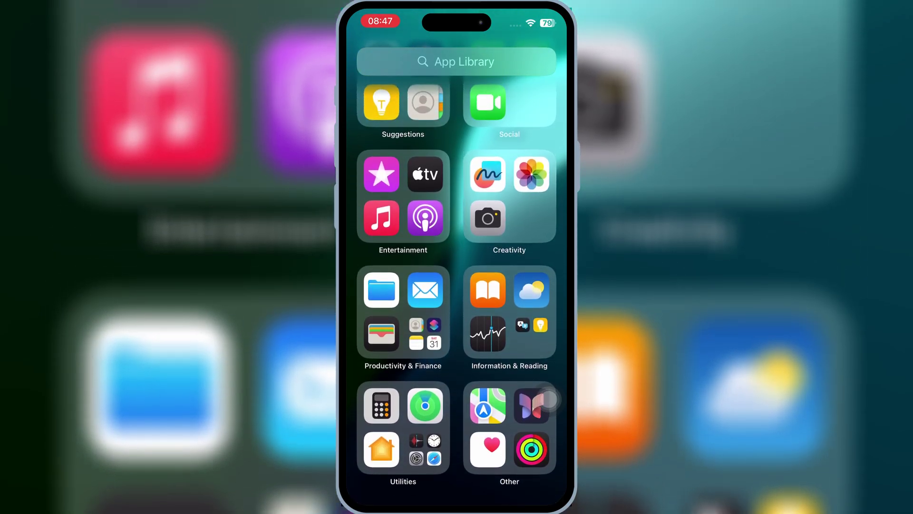
# Check in Settings > General > About that the iPhone runs iOS 18.5
pyautogui.moveTo(385, 343); pyautogui.dragTo(528, 342)
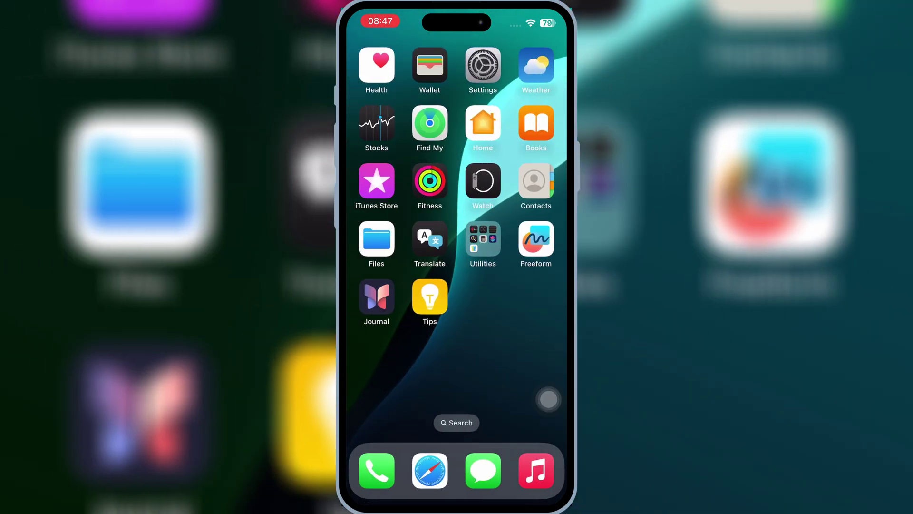
pyautogui.click(484, 66)
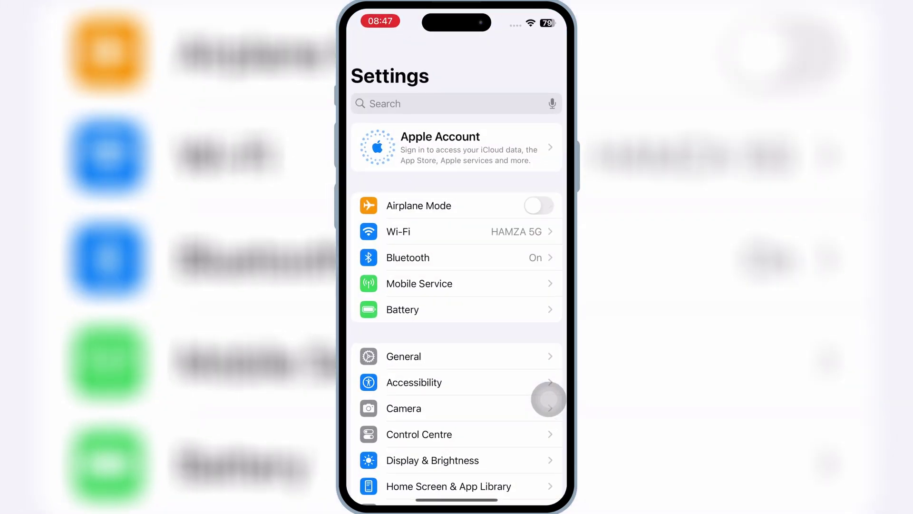
pyautogui.click(456, 357)
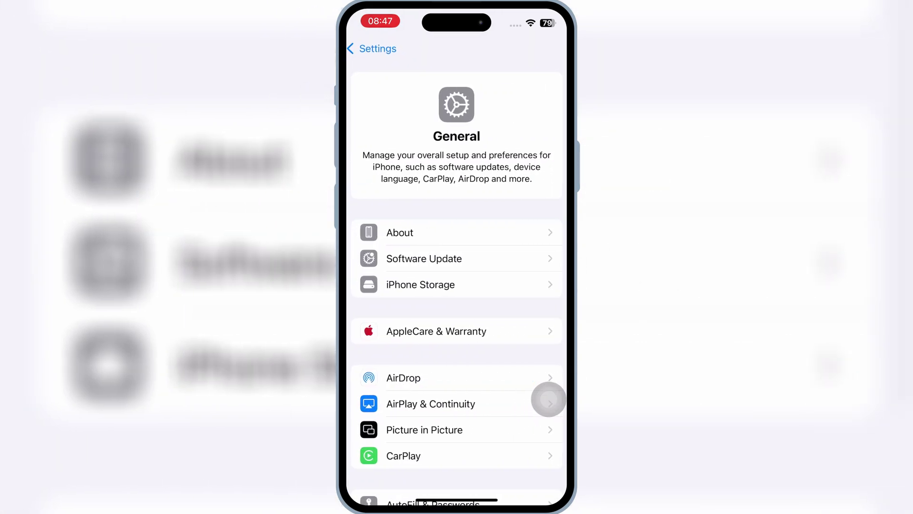
pyautogui.click(456, 233)
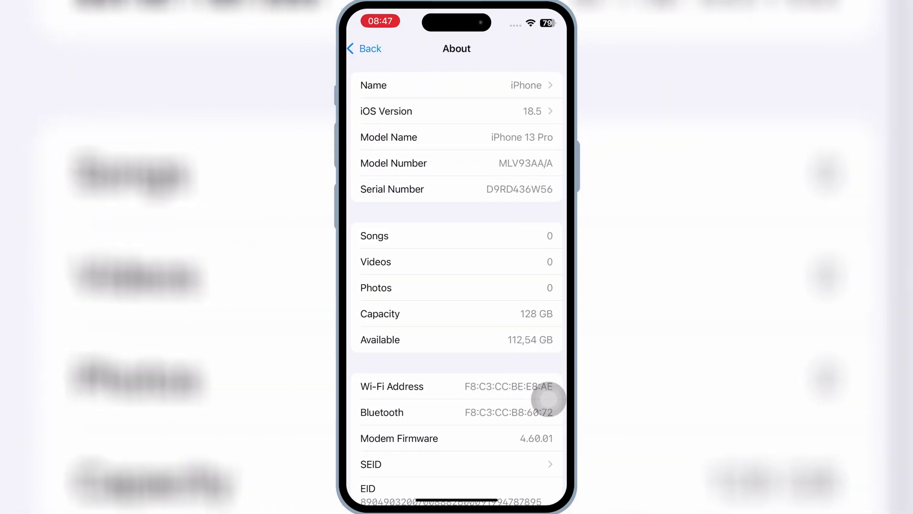
pyautogui.click(458, 111)
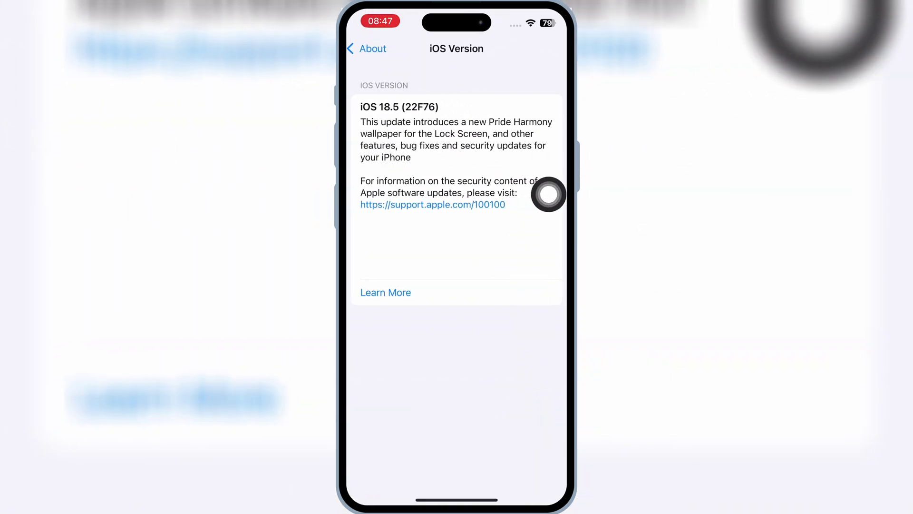
# Leave Settings and open the Skibidi Tech site in Safari from the first home page
pyautogui.moveTo(350, 257); pyautogui.dragTo(499, 257)
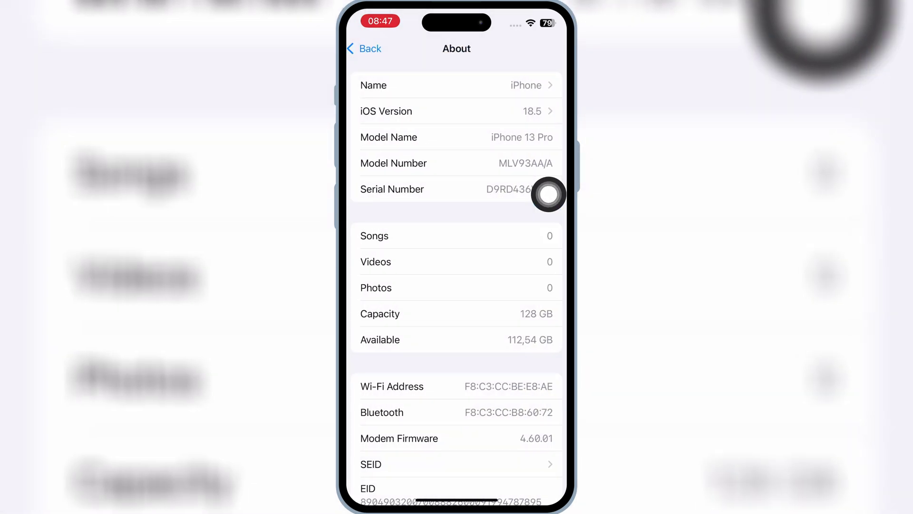
pyautogui.moveTo(350, 256); pyautogui.dragTo(500, 257)
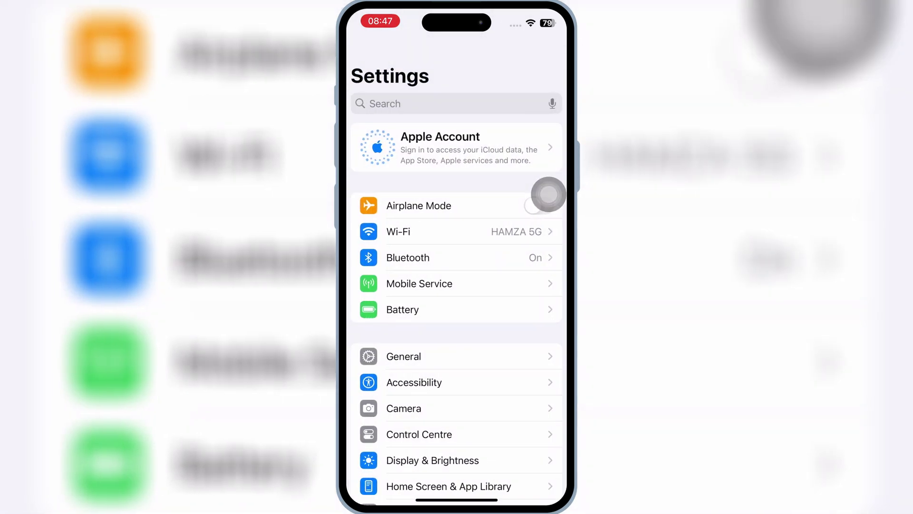
pyautogui.moveTo(456, 499); pyautogui.dragTo(456, 285)
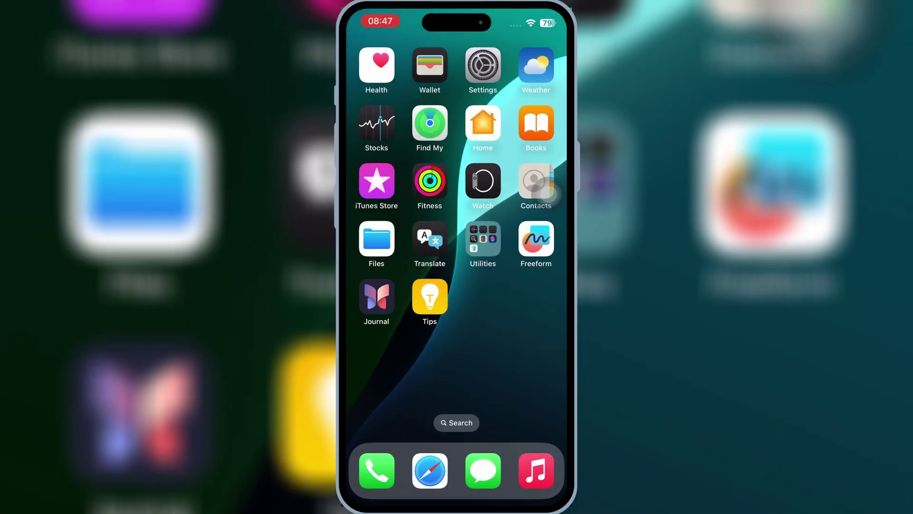
pyautogui.moveTo(371, 257); pyautogui.dragTo(543, 258)
pyautogui.moveTo(457, 215)
pyautogui.mouseDown()
pyautogui.moveTo(457, 322)
pyautogui.moveTo(457, 214)
pyautogui.mouseUp()
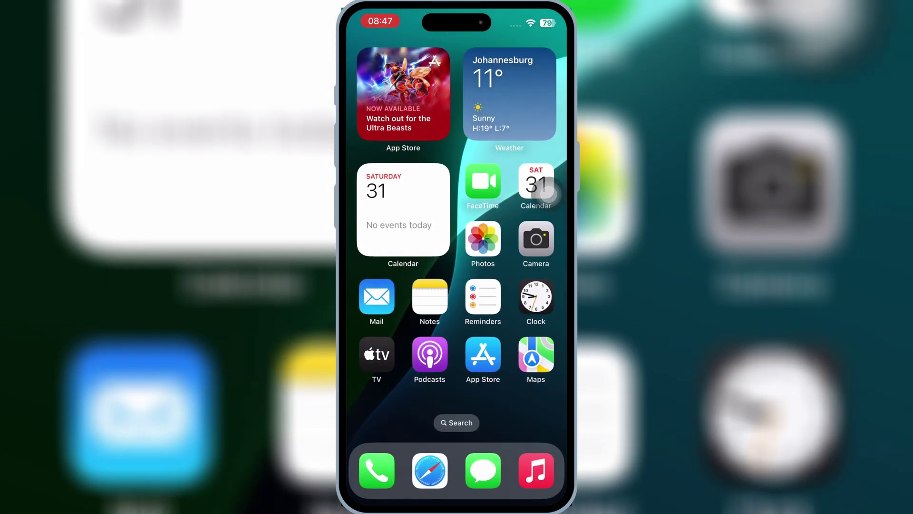
pyautogui.click(430, 471)
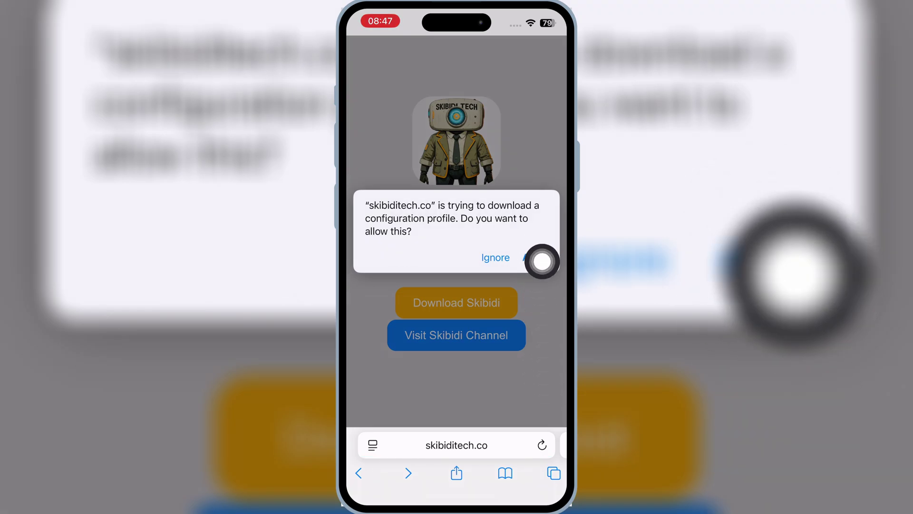
# Allow skibiditech.co to download its configuration profile
pyautogui.click(541, 258)
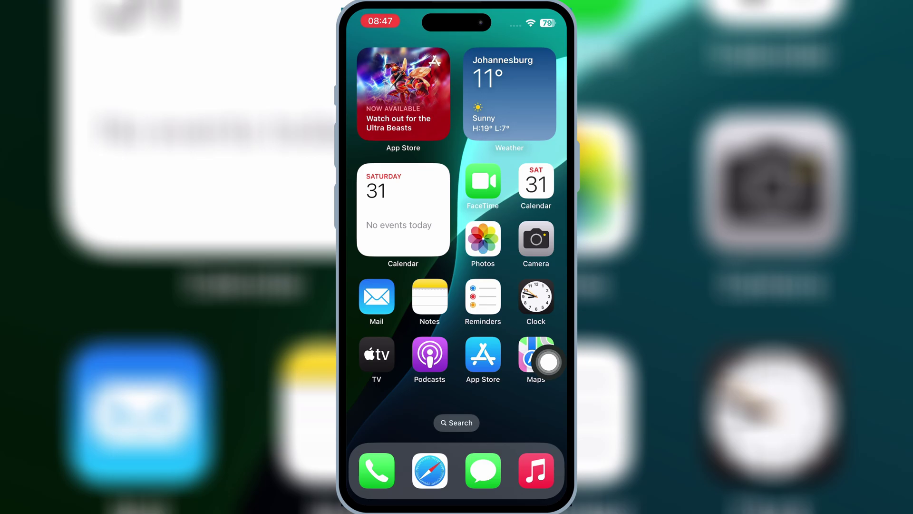
# Install the downloaded Skibidi DNS anti-revoke/blacklist profile in Settings, accepting the DNS warning, then exit
pyautogui.moveTo(549, 362); pyautogui.dragTo(400, 362)
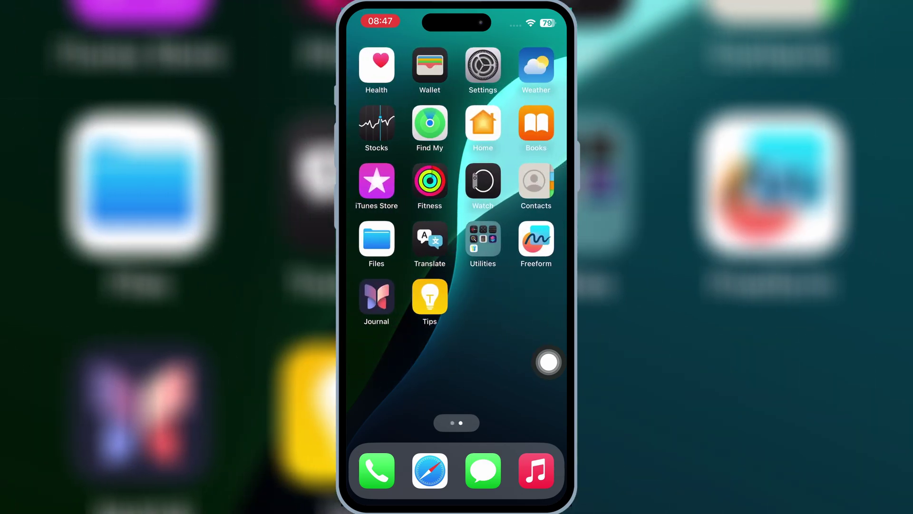
pyautogui.click(484, 68)
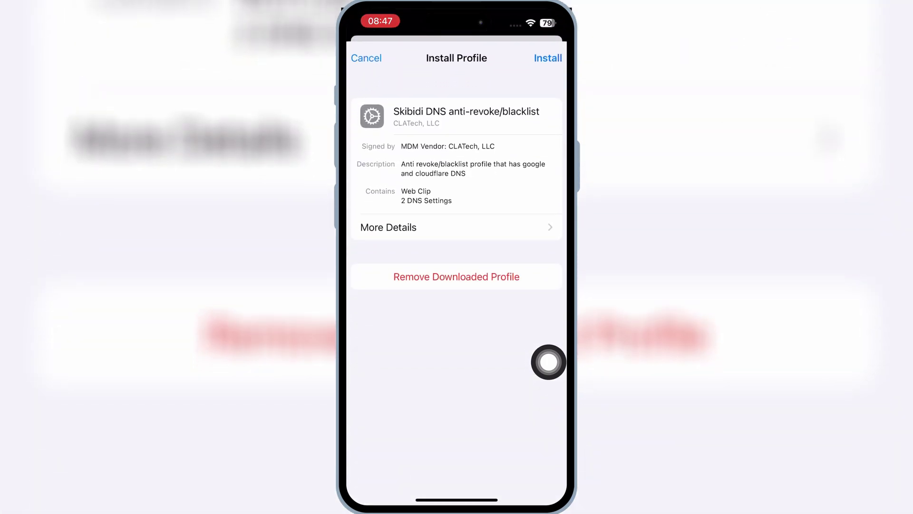
pyautogui.click(548, 58)
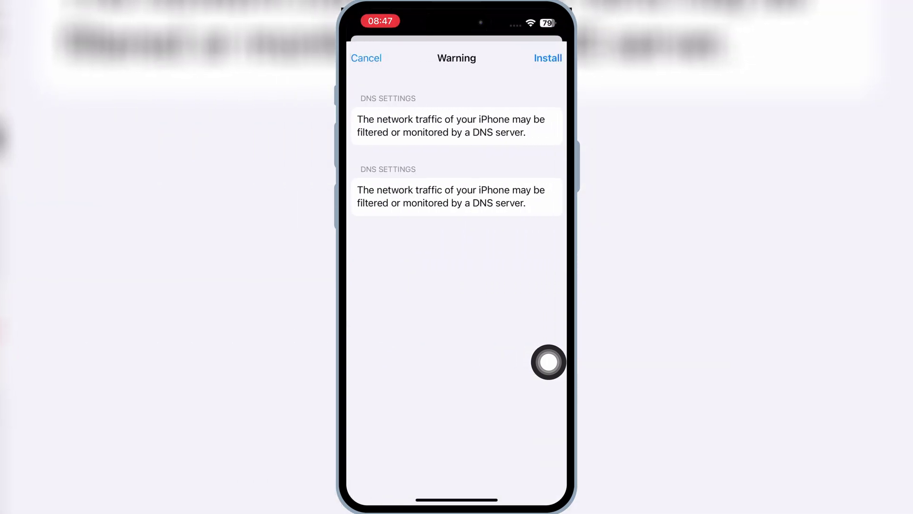
pyautogui.click(549, 58)
pyautogui.click(457, 430)
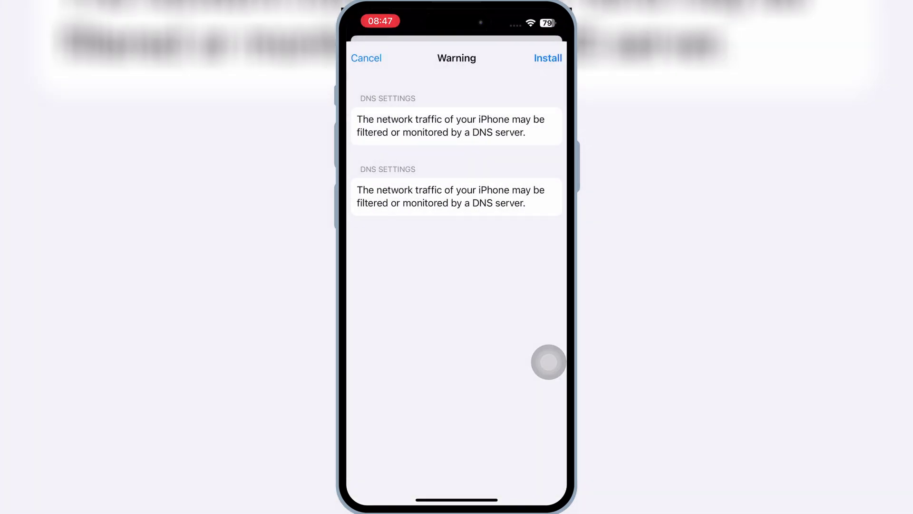
pyautogui.click(549, 58)
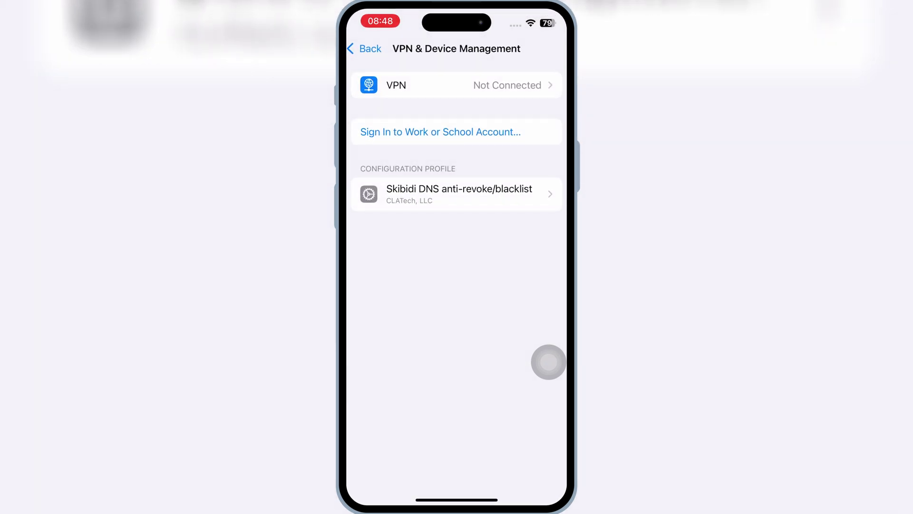
pyautogui.click(351, 49)
pyautogui.click(351, 48)
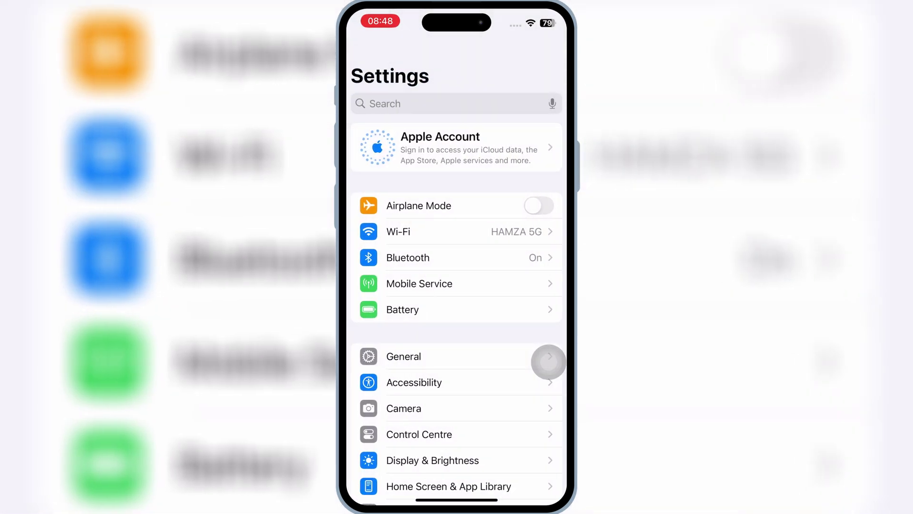
pyautogui.press('super')
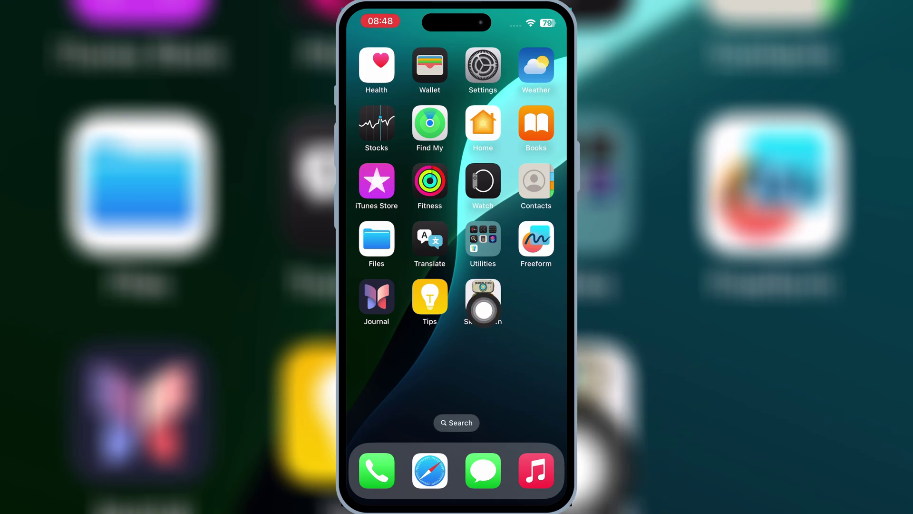
# Get KSign from Skibiditech's signer list, confirm the install, and return home
pyautogui.click(483, 298)
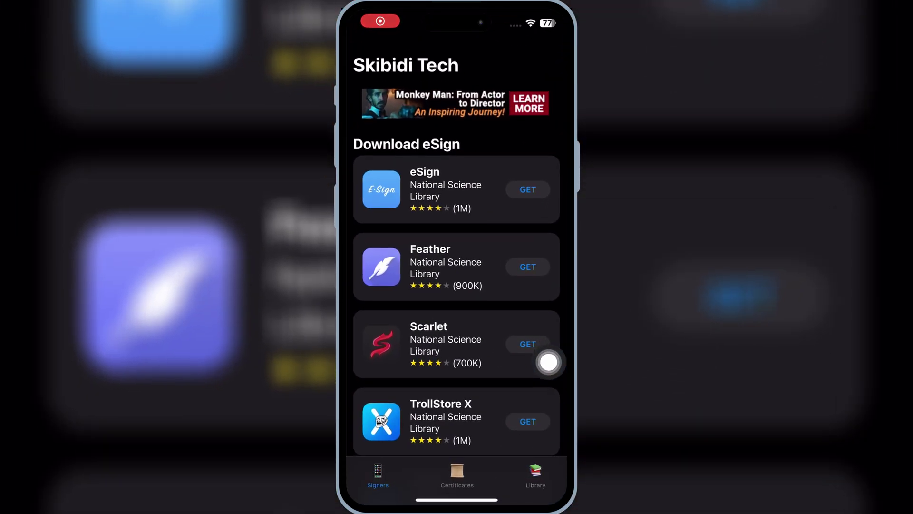
pyautogui.scroll(-5, 549, 362)
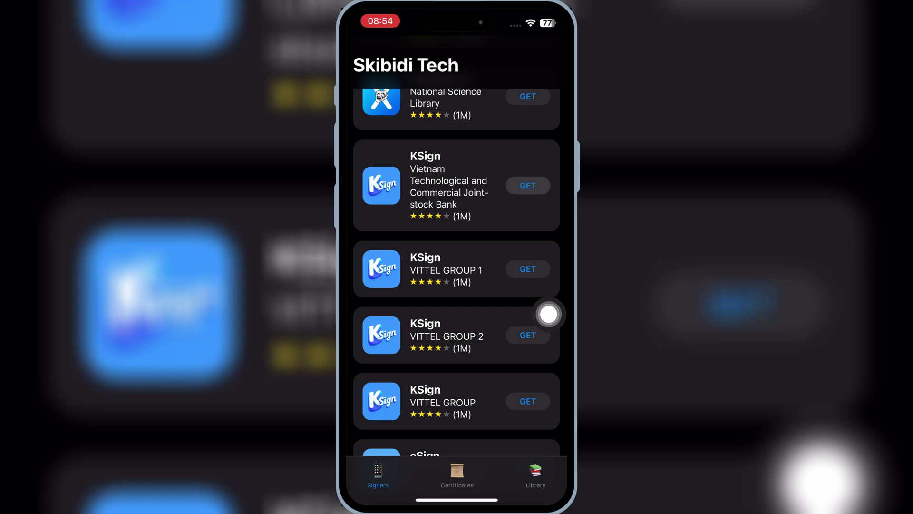
pyautogui.click(528, 335)
pyautogui.click(496, 285)
pyautogui.moveTo(456, 500); pyautogui.dragTo(457, 285)
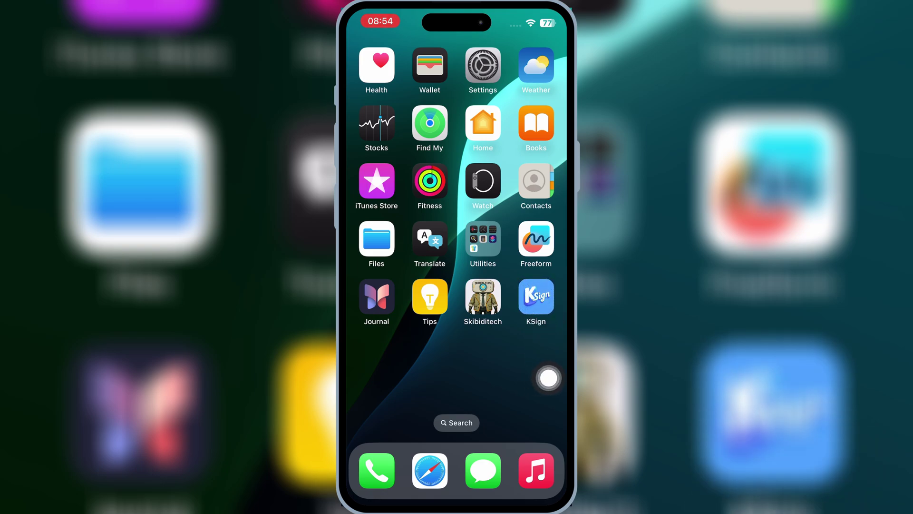
# Try launching KSign and dismiss the untrusted enterprise developer warning
pyautogui.click(536, 297)
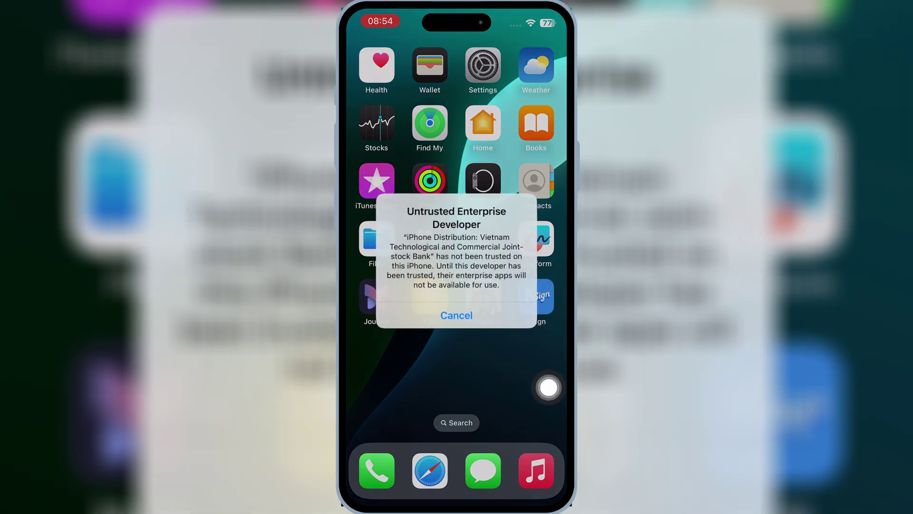
pyautogui.click(456, 315)
pyautogui.moveTo(386, 357)
pyautogui.mouseDown()
pyautogui.moveTo(528, 357)
pyautogui.moveTo(385, 357)
pyautogui.mouseUp()
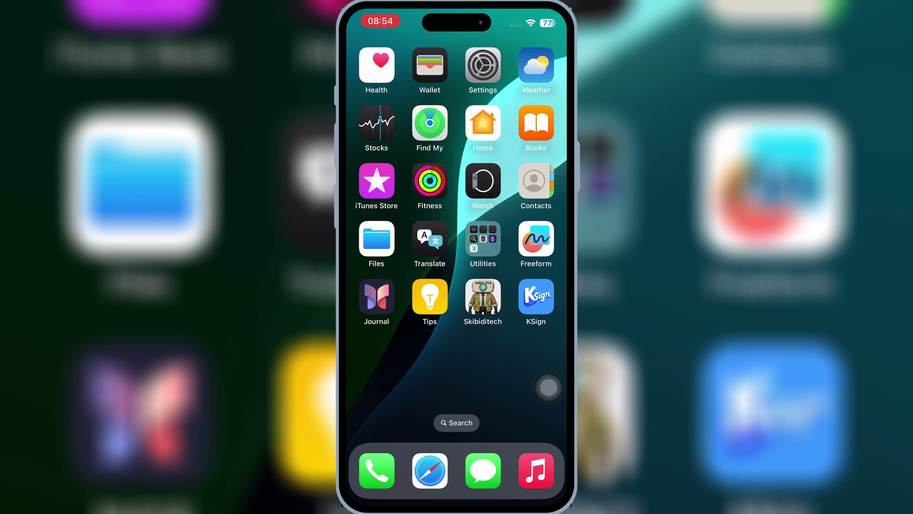
# Trust KSign's enterprise developer under General > VPN & Device Management
pyautogui.click(483, 66)
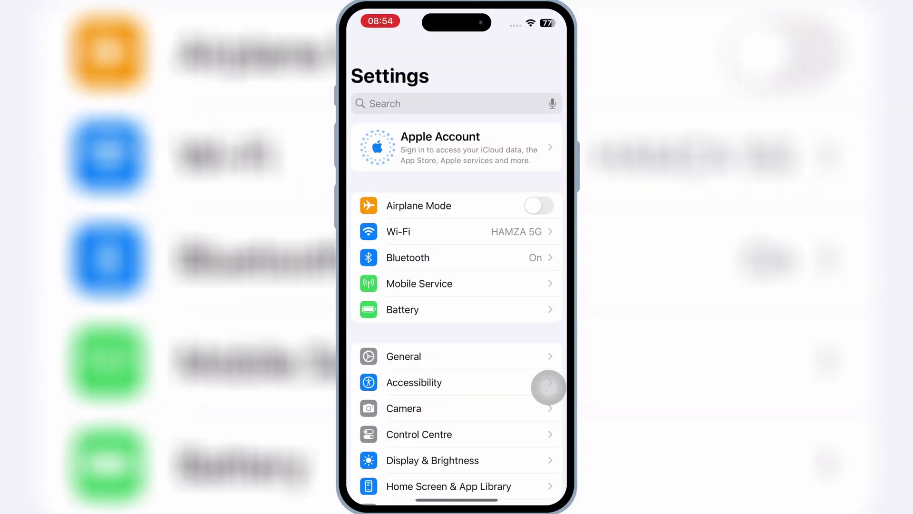
pyautogui.click(457, 356)
pyautogui.scroll(-8, 457, 286)
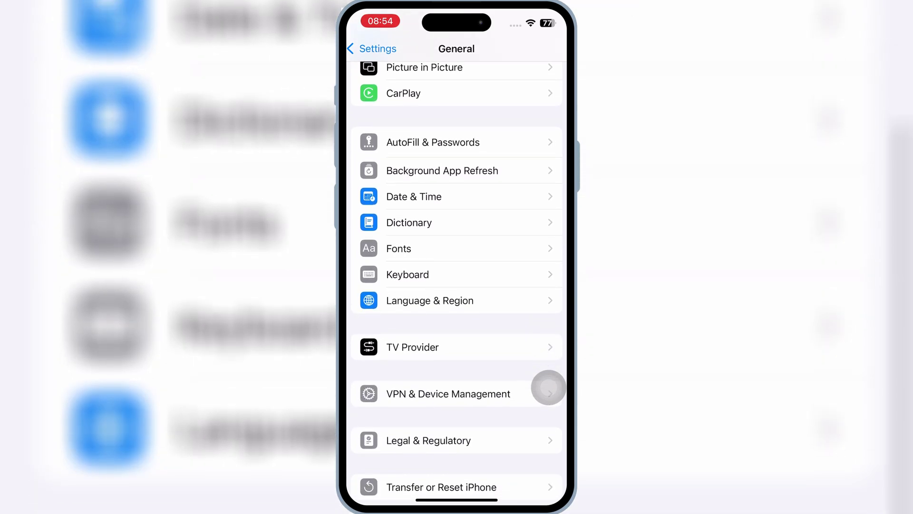
pyautogui.click(499, 392)
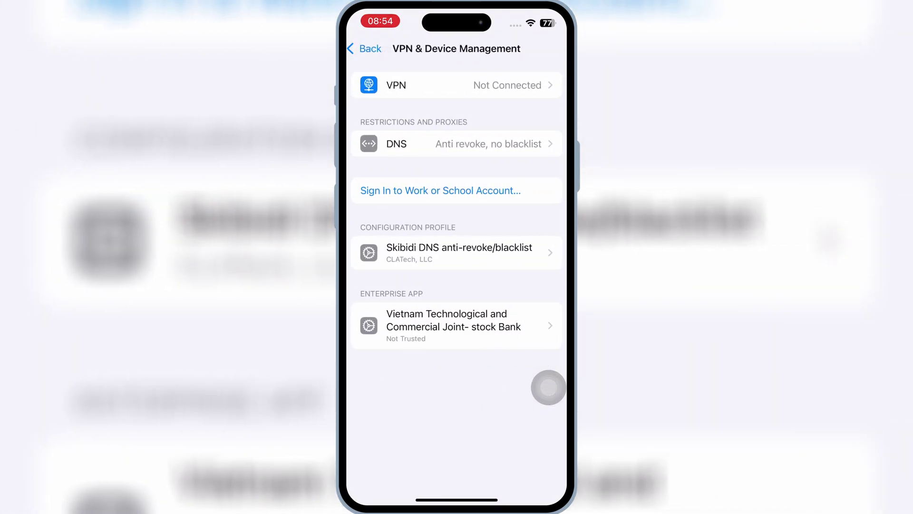
pyautogui.click(456, 326)
pyautogui.click(457, 158)
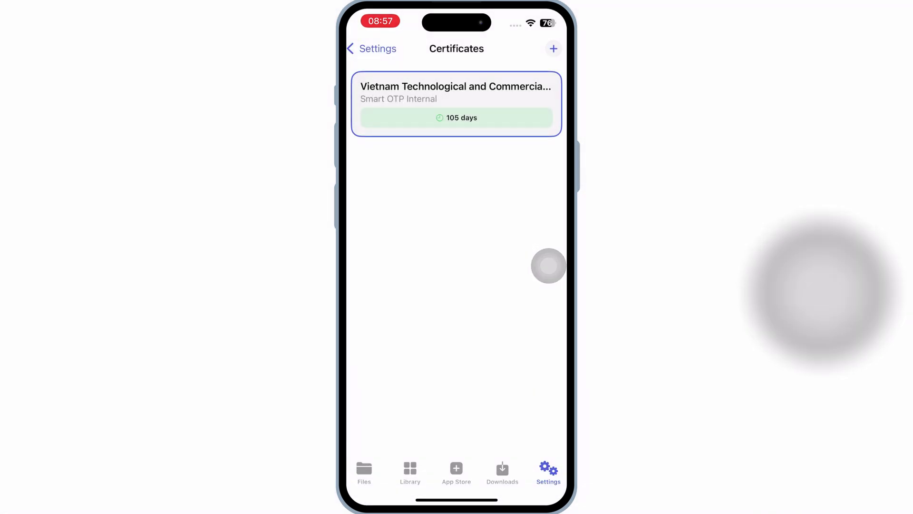
# Import the Delta .ipa file into KSign's Documents
pyautogui.click(364, 472)
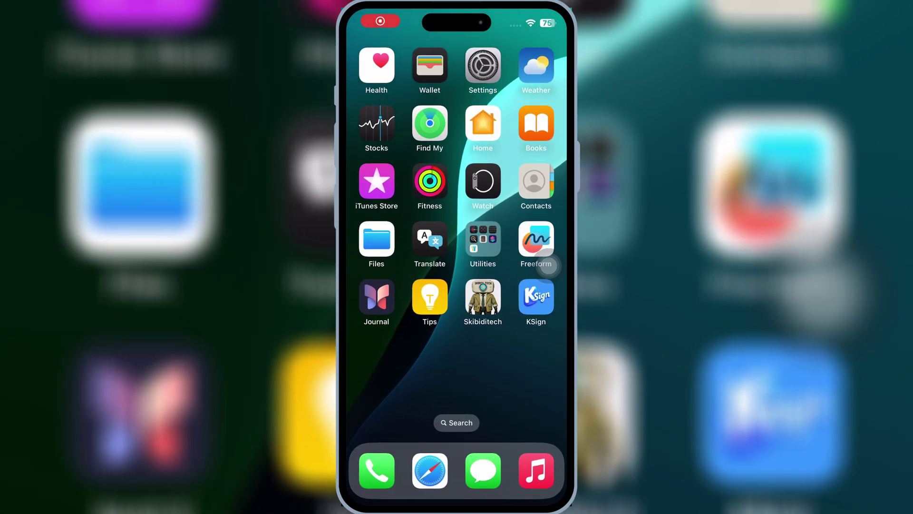
pyautogui.click(483, 299)
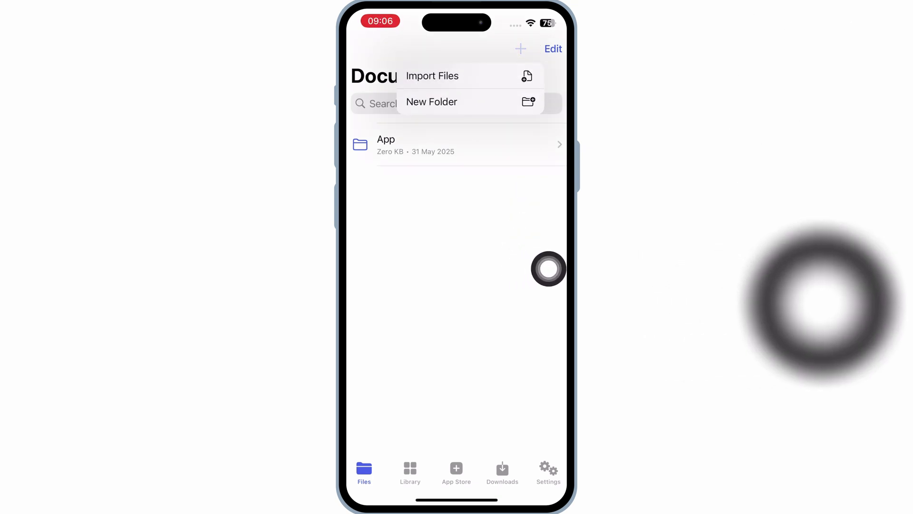
pyautogui.click(432, 76)
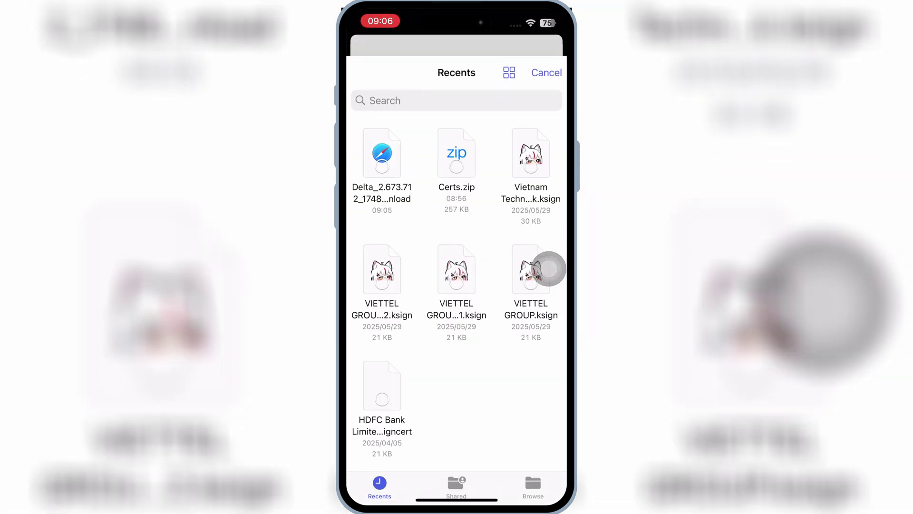
pyautogui.click(382, 143)
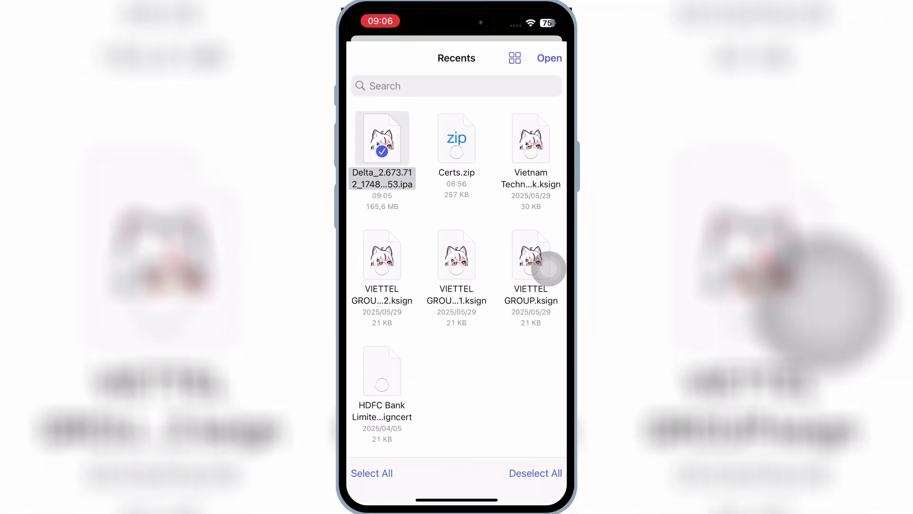
pyautogui.click(549, 57)
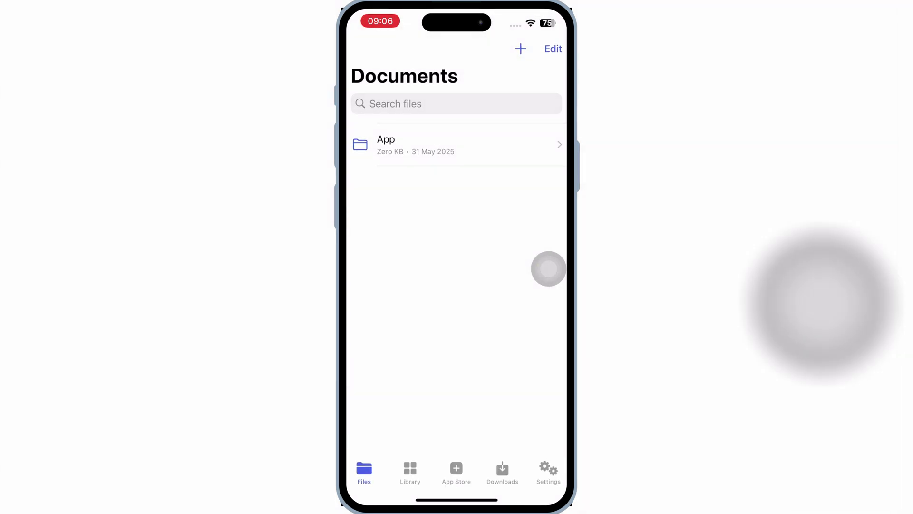
# Add the Delta .ipa to KSign's library and acknowledge the success message
pyautogui.click(457, 204)
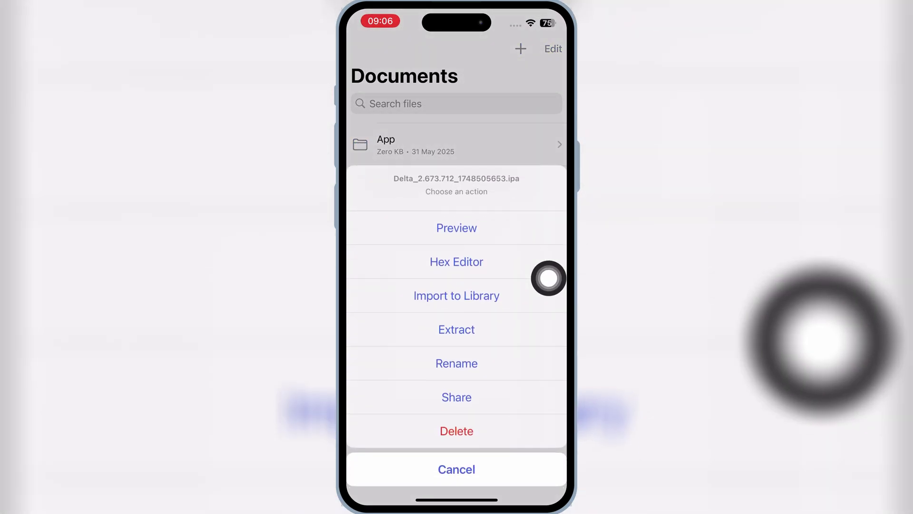
pyautogui.click(549, 295)
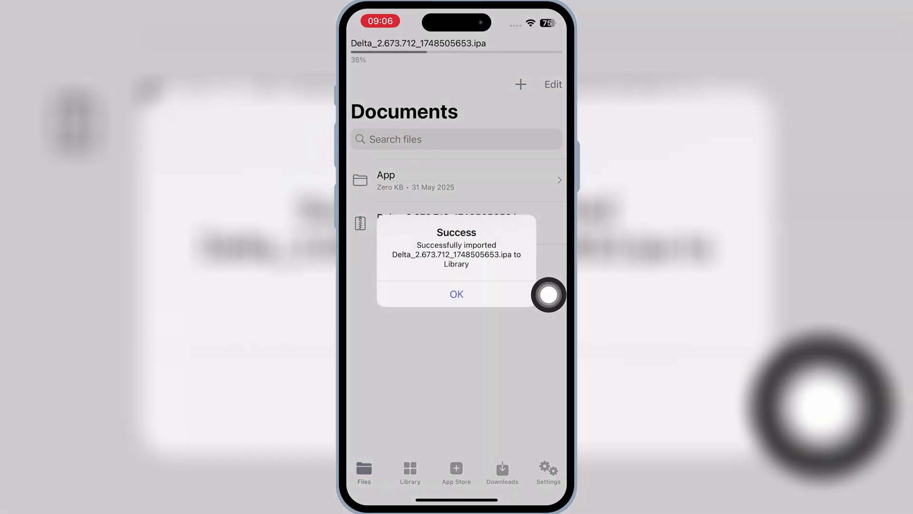
pyautogui.click(549, 294)
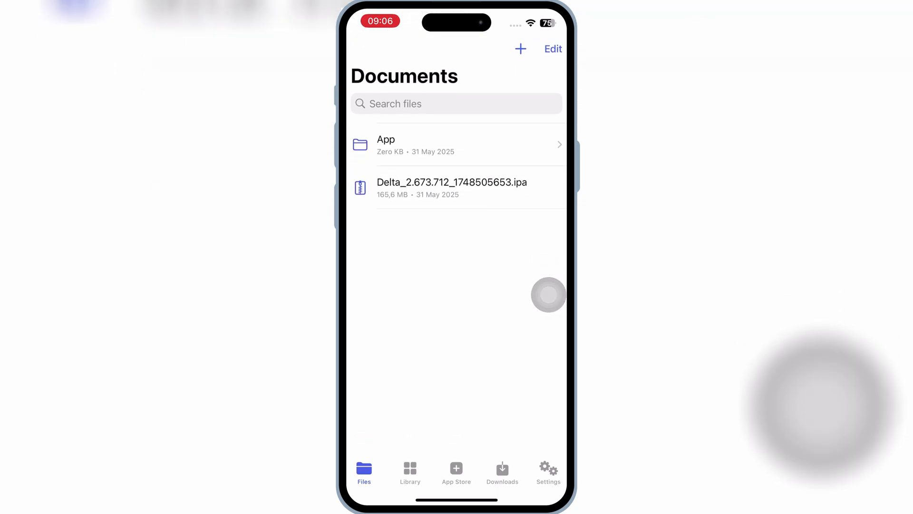
# Sign Delta from the Library with Sign & Install, then approve installing it
pyautogui.click(411, 472)
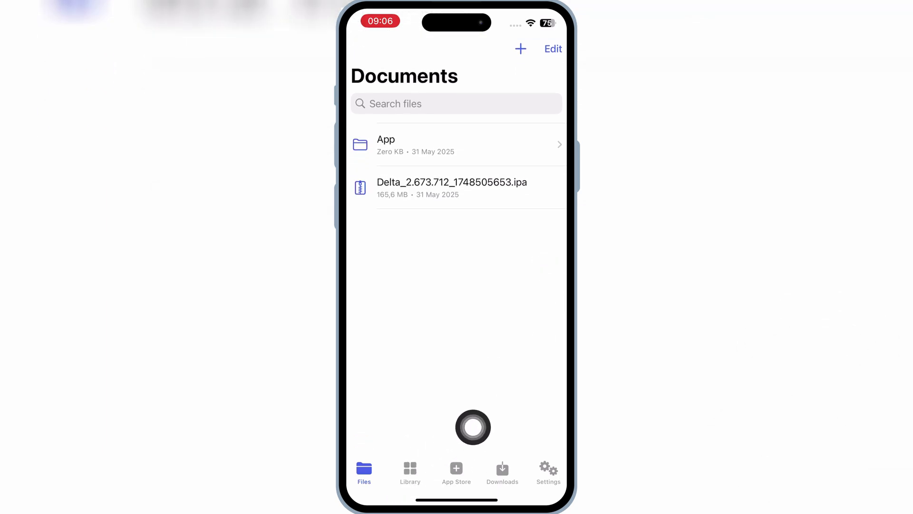
pyautogui.click(486, 215)
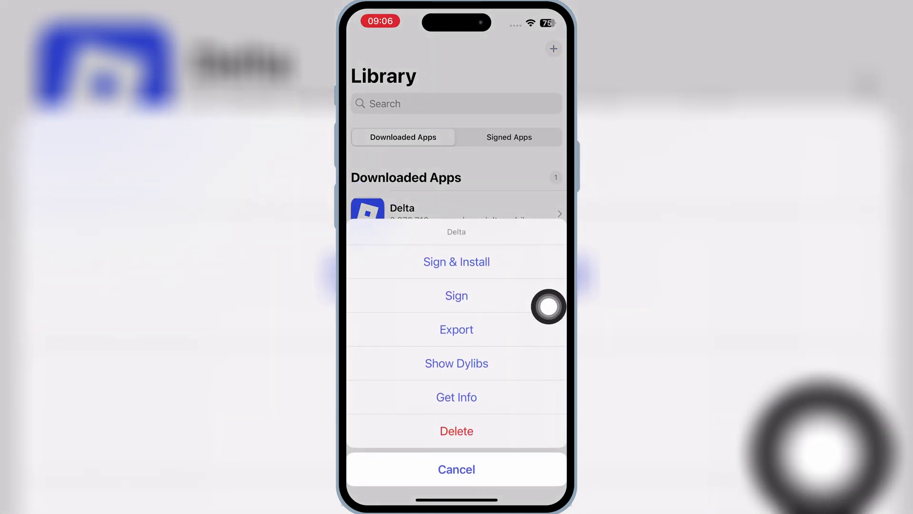
pyautogui.click(485, 261)
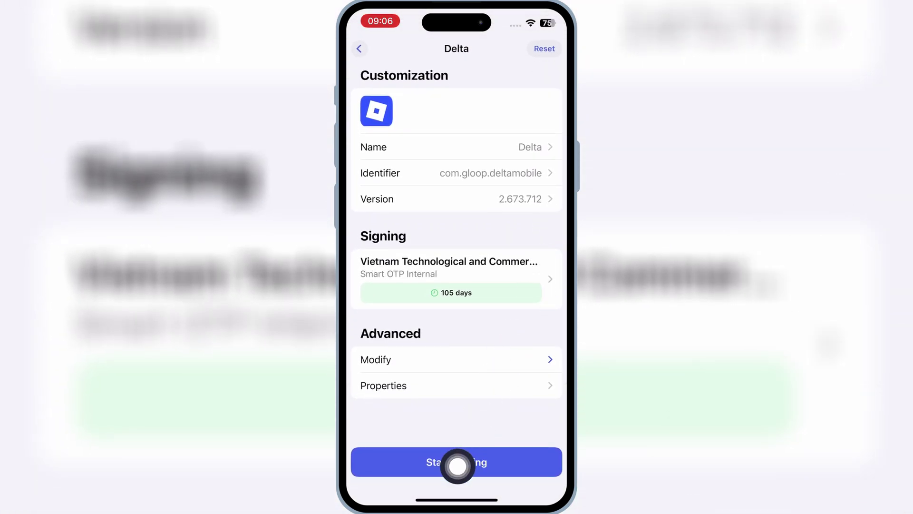
pyautogui.click(457, 462)
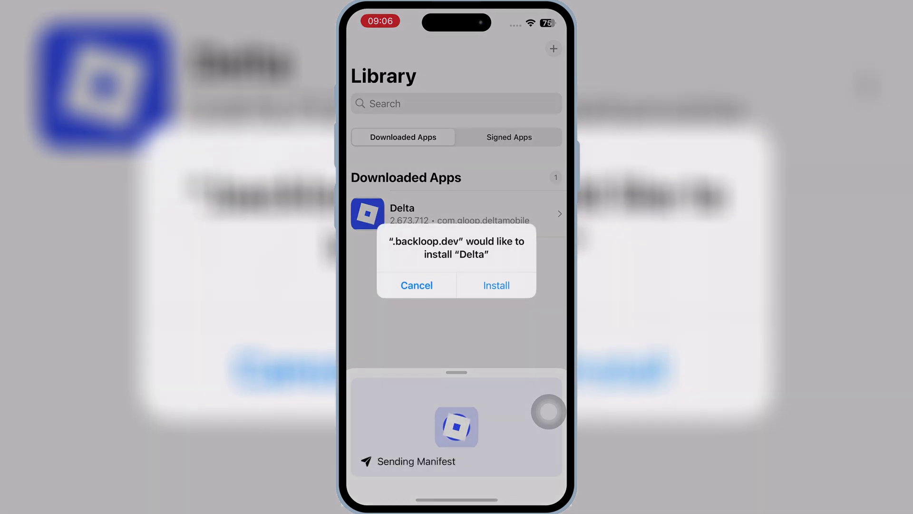
pyautogui.click(497, 285)
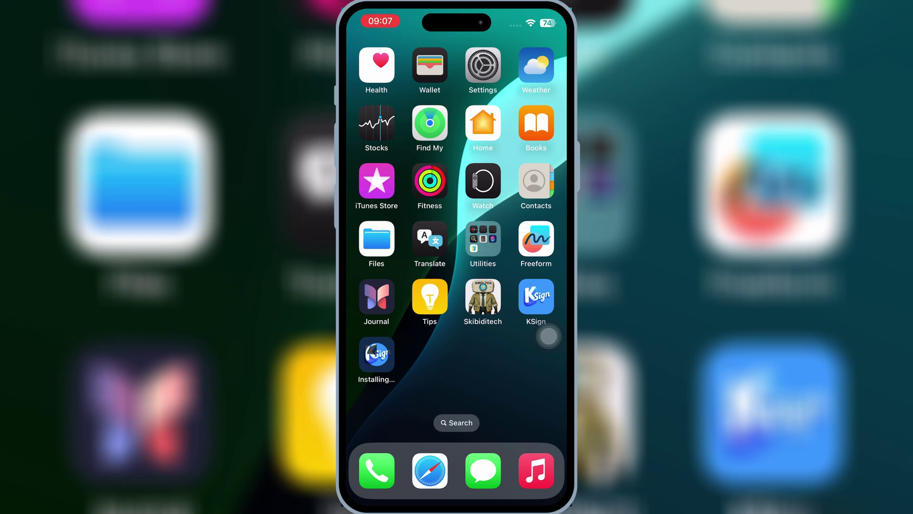
# Launch Delta from its home screen icon once installation finishes
pyautogui.click(376, 354)
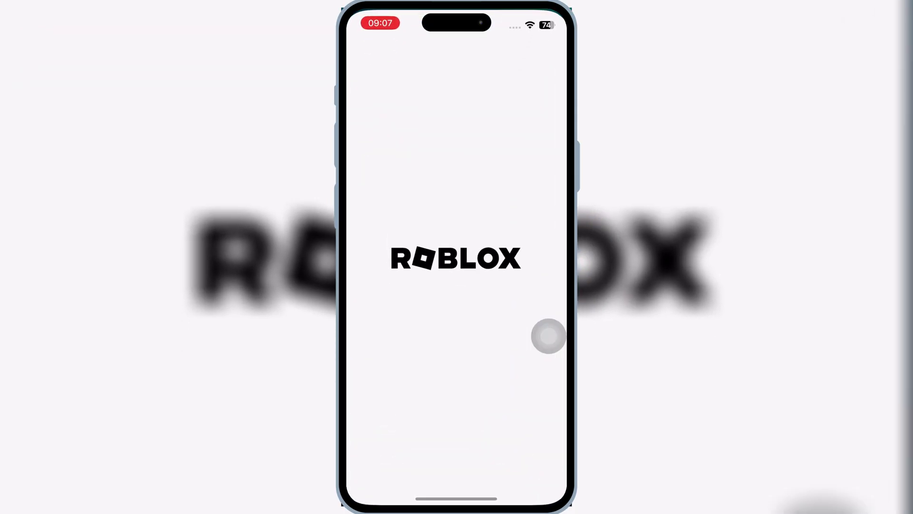